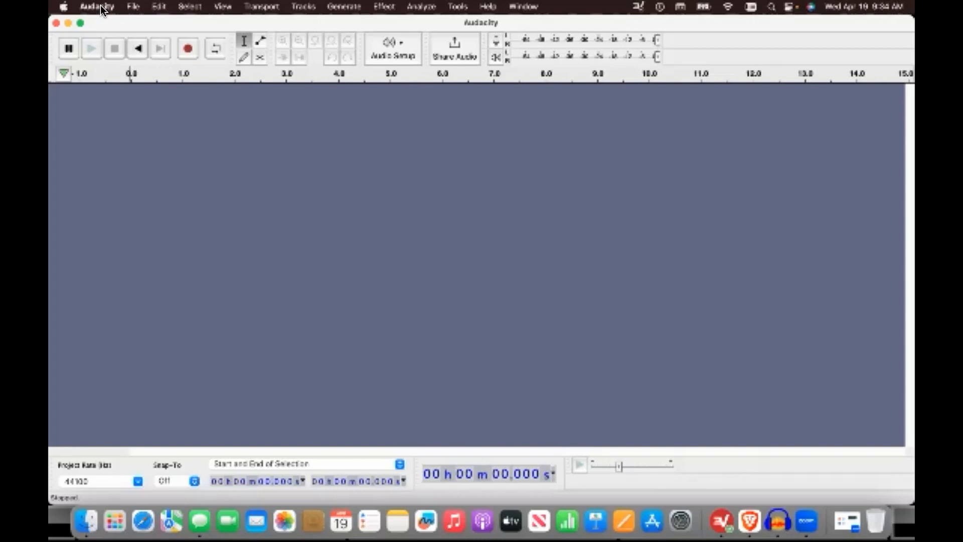
click(100, 8)
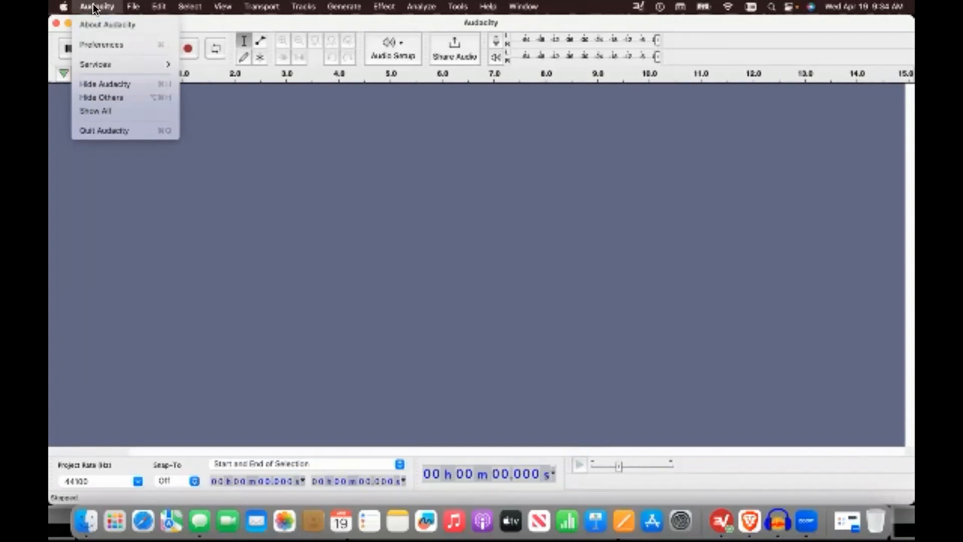
Switch to Finder and open the hockey podcast folder on the Desktop, displaying its files as a list.
mouse_move(191, 6)
mouse_move(89, 6)
click(86, 521)
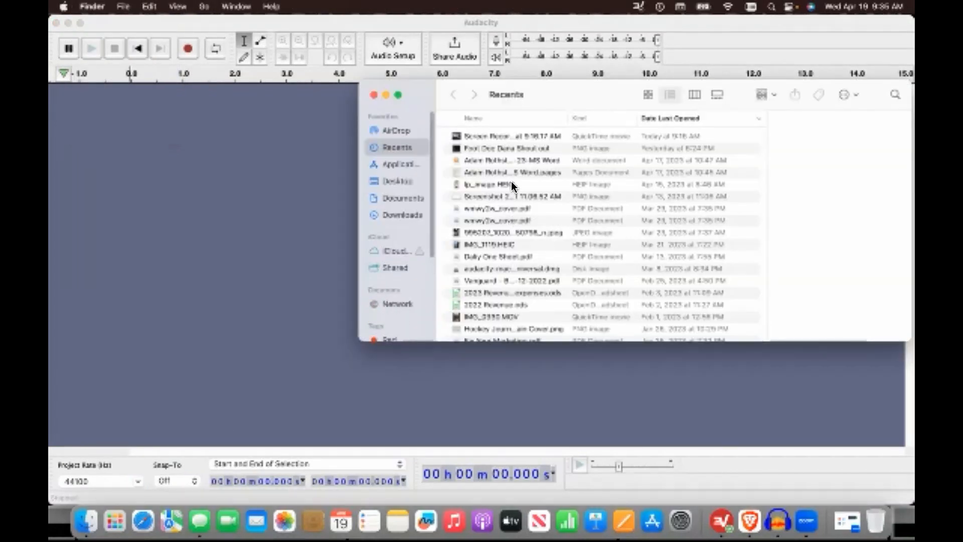
click(390, 163)
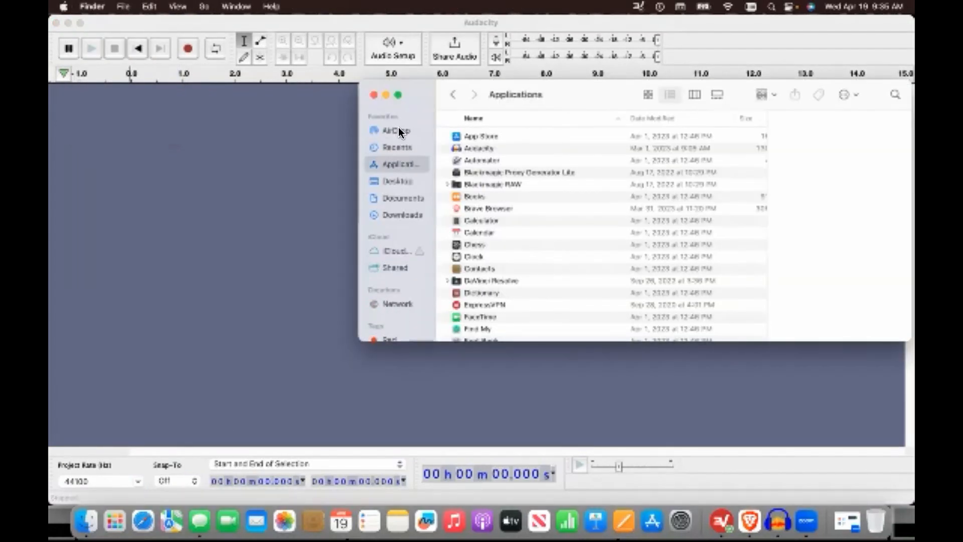
click(389, 184)
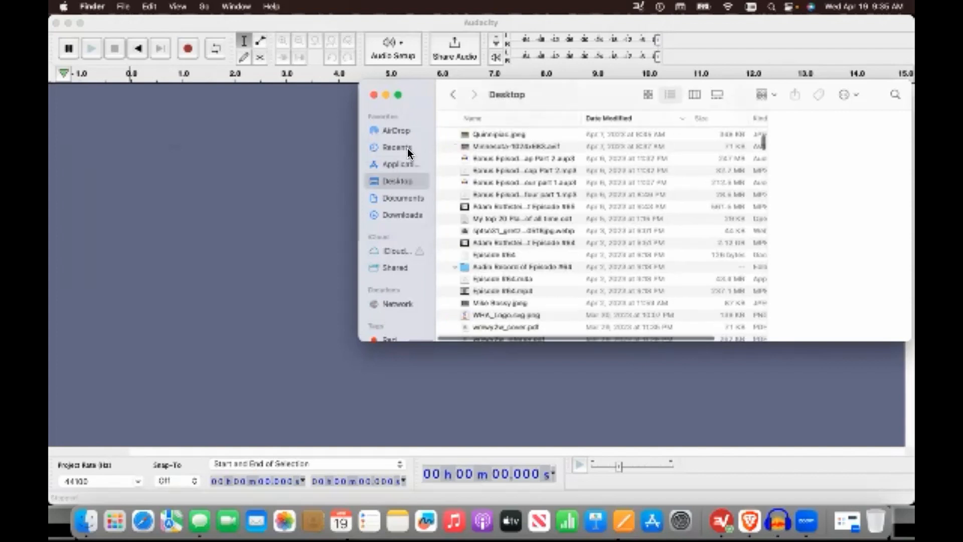
scroll(517, 175, up, 5)
scroll(517, 175, up, 5)
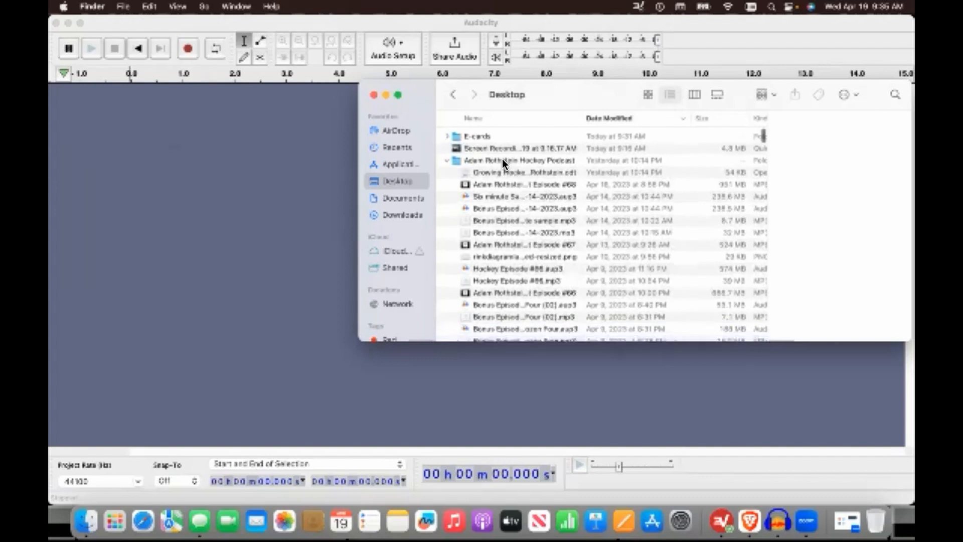
scroll(494, 187, down, 2)
scroll(494, 186, up, 2)
click(648, 94)
double_click(670, 166)
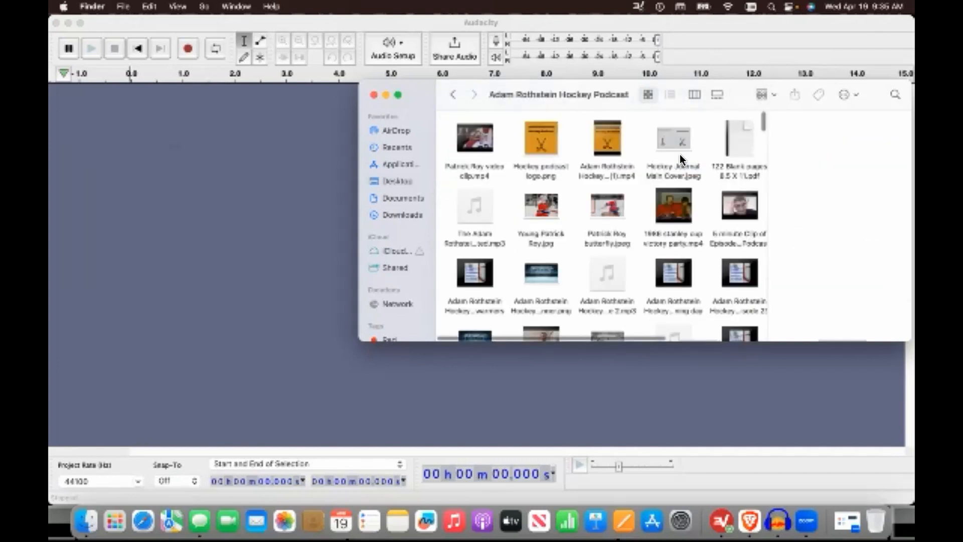
click(667, 96)
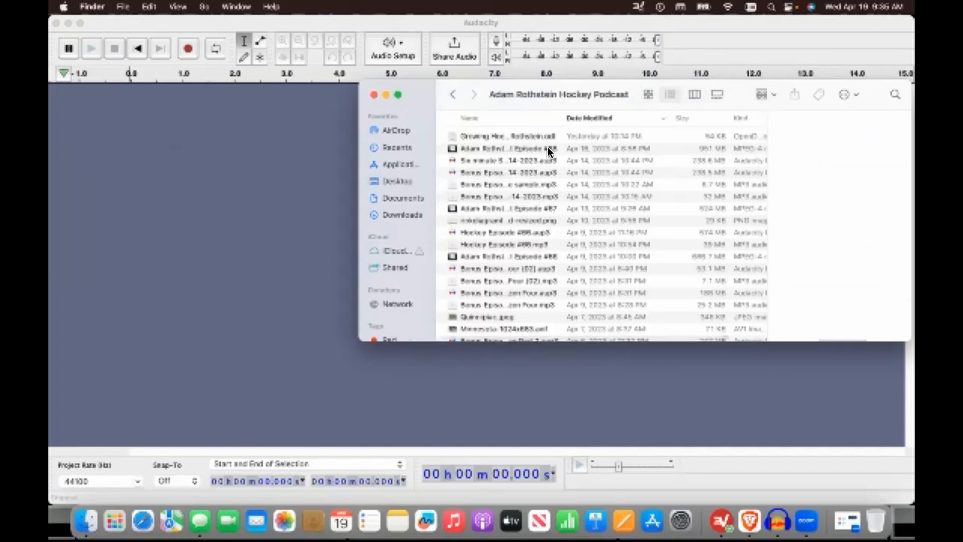
Locate the M4A recordings in the episode #64 audio record folder and select the first one.
scroll(554, 226, down, 8)
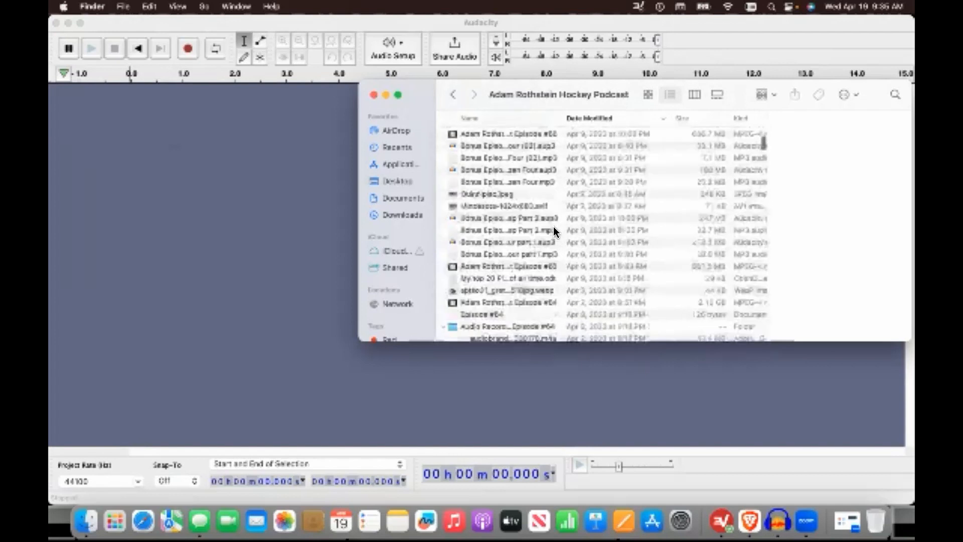
scroll(554, 226, down, 1)
click(497, 256)
click(498, 257)
click(675, 254)
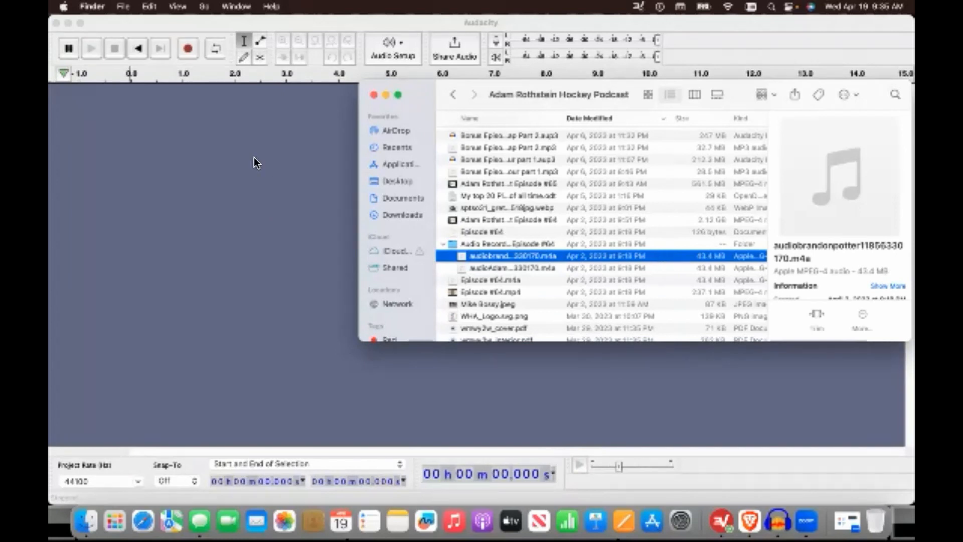
Switch back to Audacity and try to import the first M4A recording from the episode #64 audio record folder.
click(133, 106)
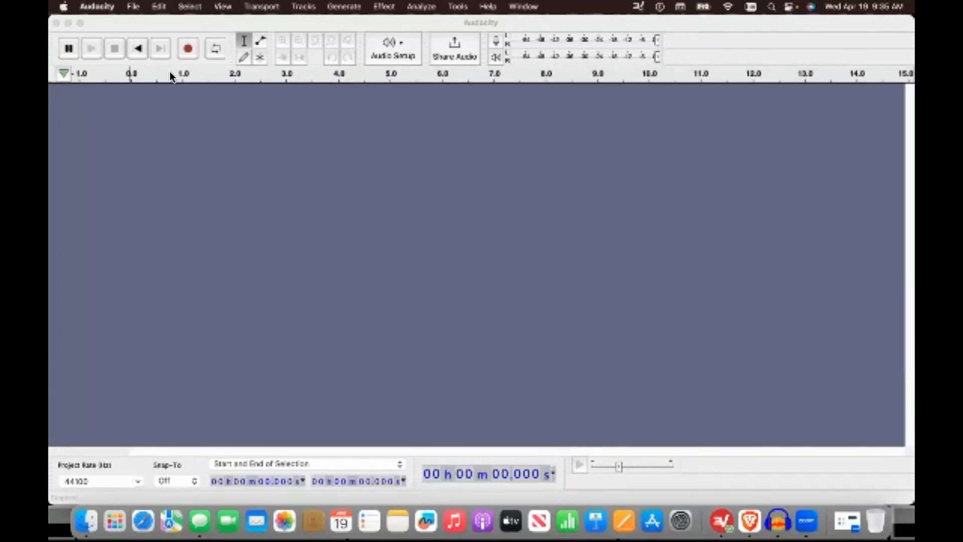
click(136, 13)
mouse_move(194, 119)
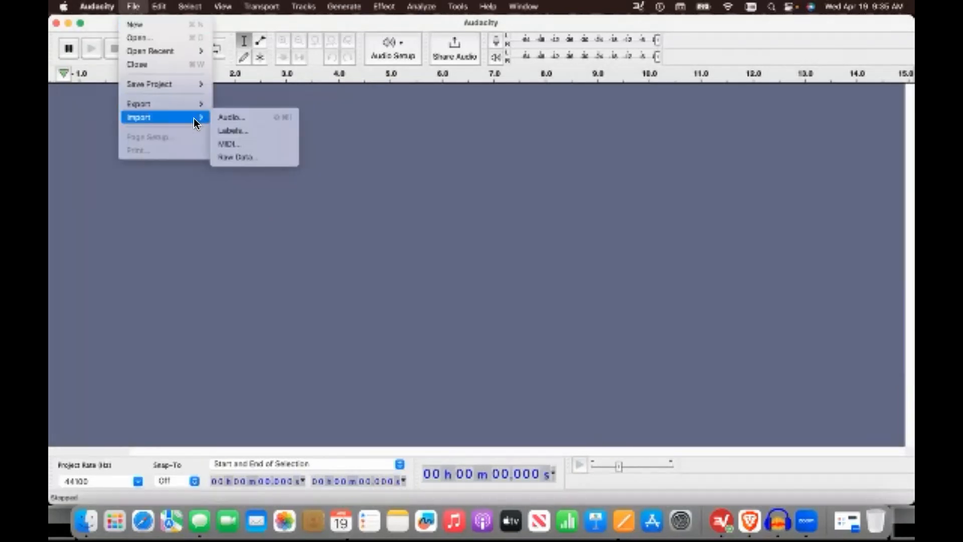
click(232, 118)
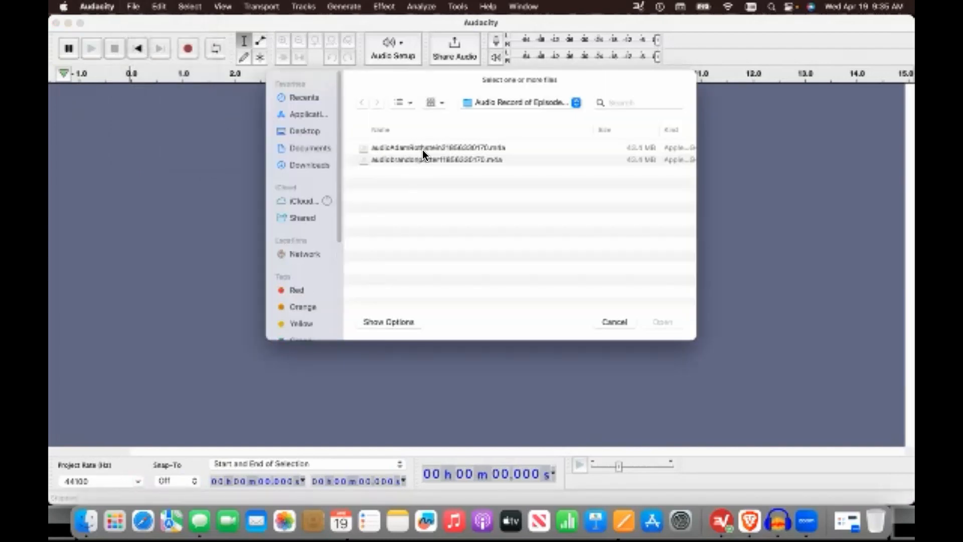
click(423, 148)
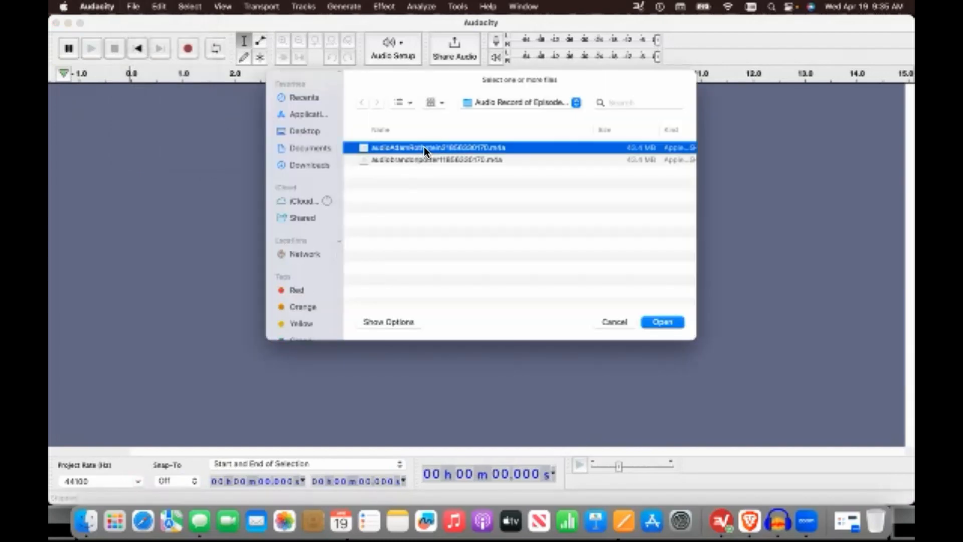
click(661, 321)
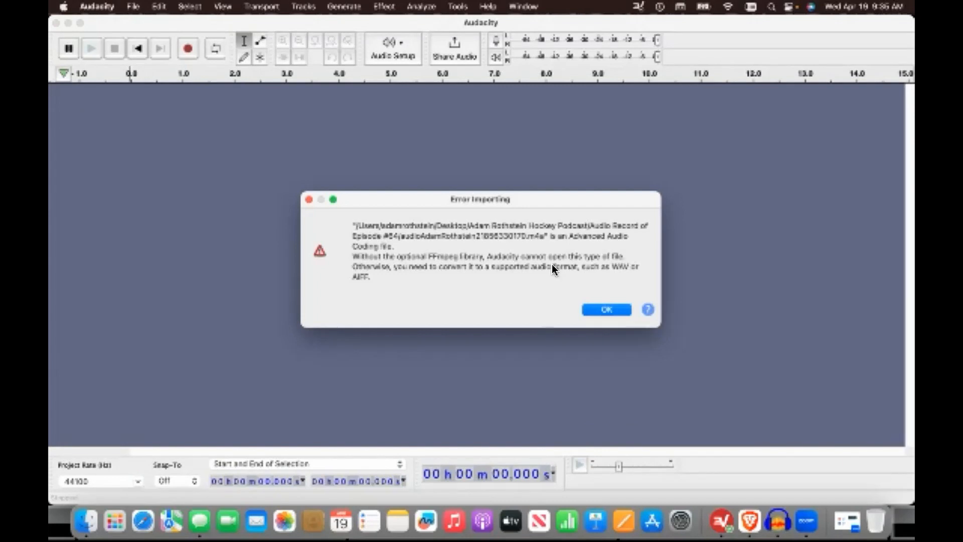
click(608, 311)
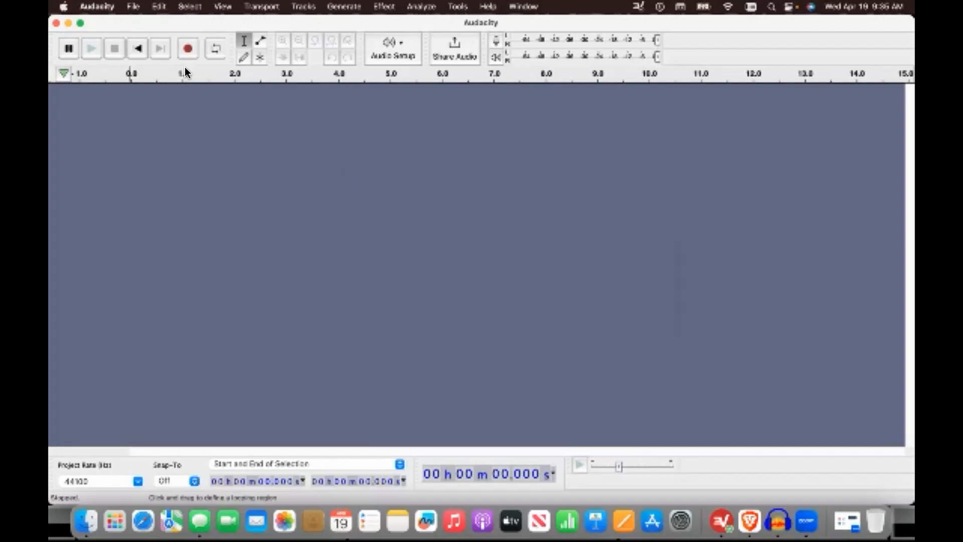
Request the FFmpeg library download from the Libraries preferences and open the linked Installing FFmpeg support guide, closing the ad page.
click(95, 7)
click(103, 44)
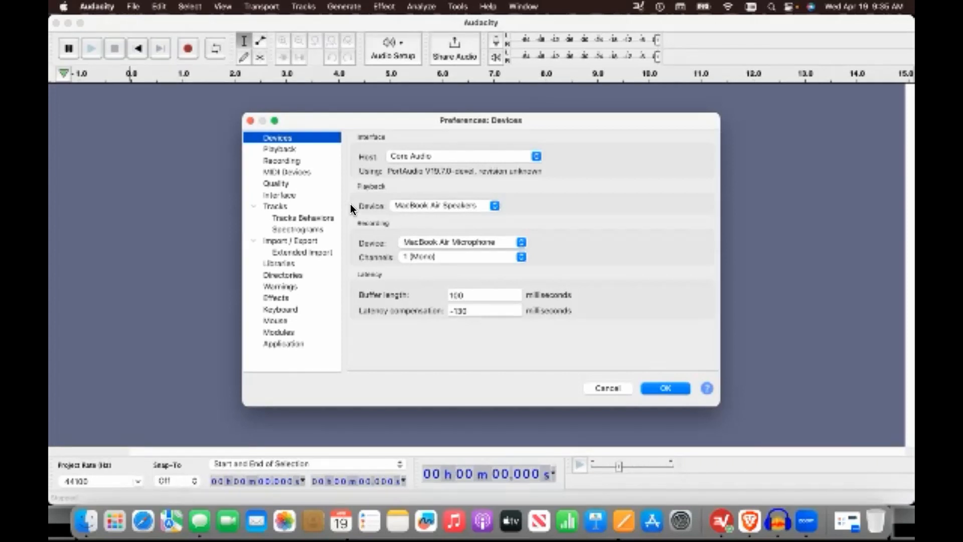
click(281, 263)
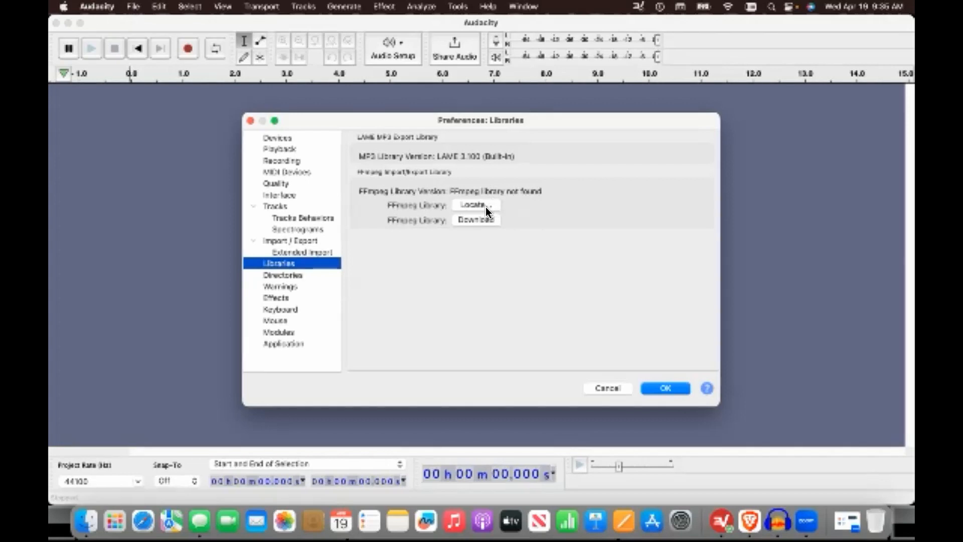
click(477, 220)
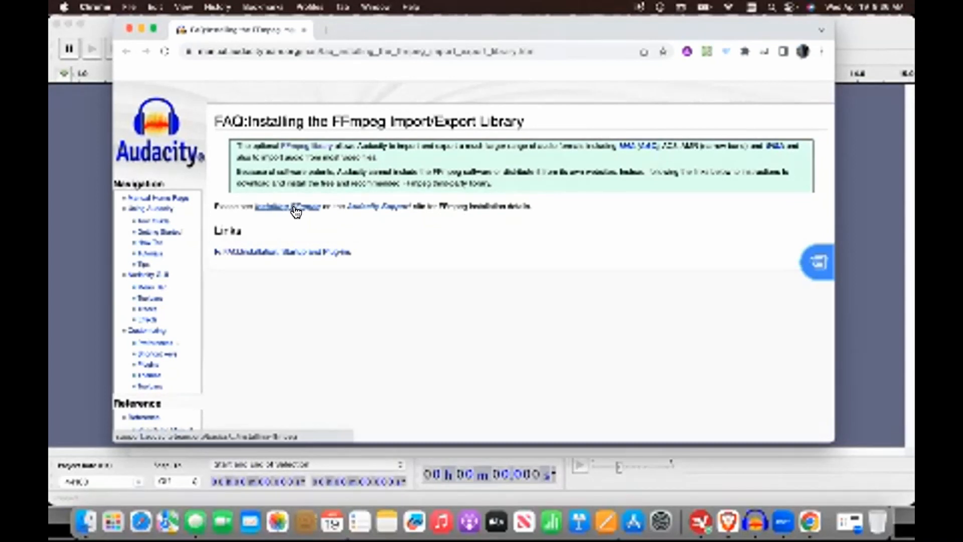
click(294, 207)
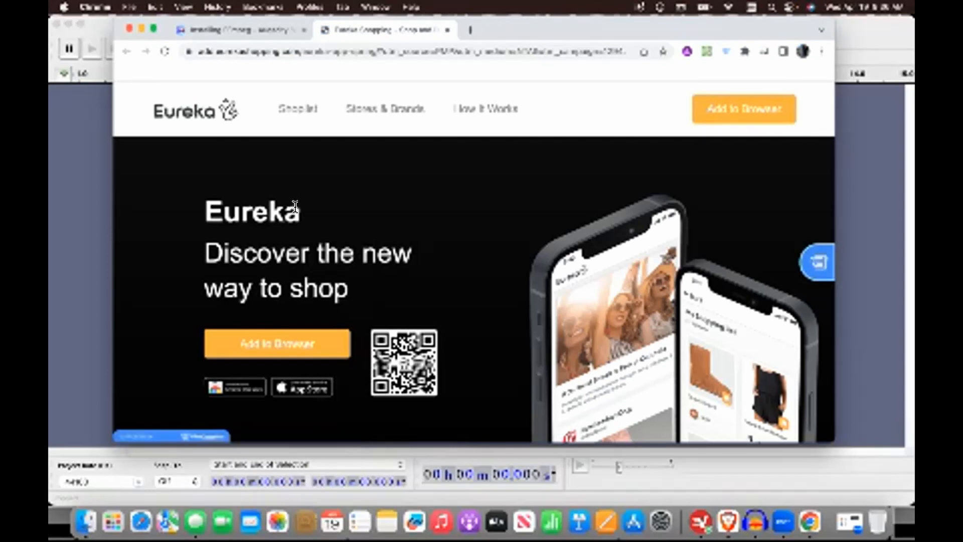
click(448, 31)
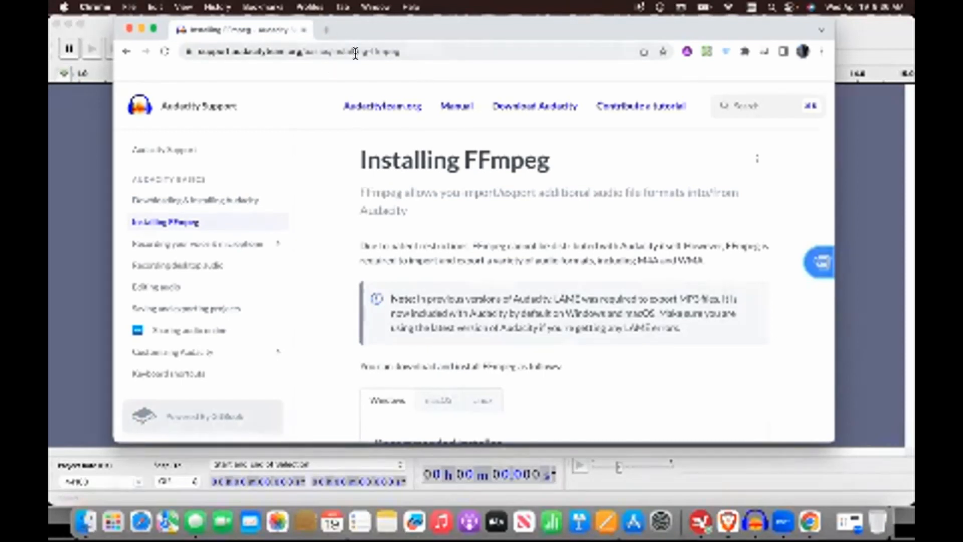
Review the recommended installer instructions for Windows and macOS, and open the linked lame.buanzo.org FFmpeg download page.
scroll(423, 261, down, 3)
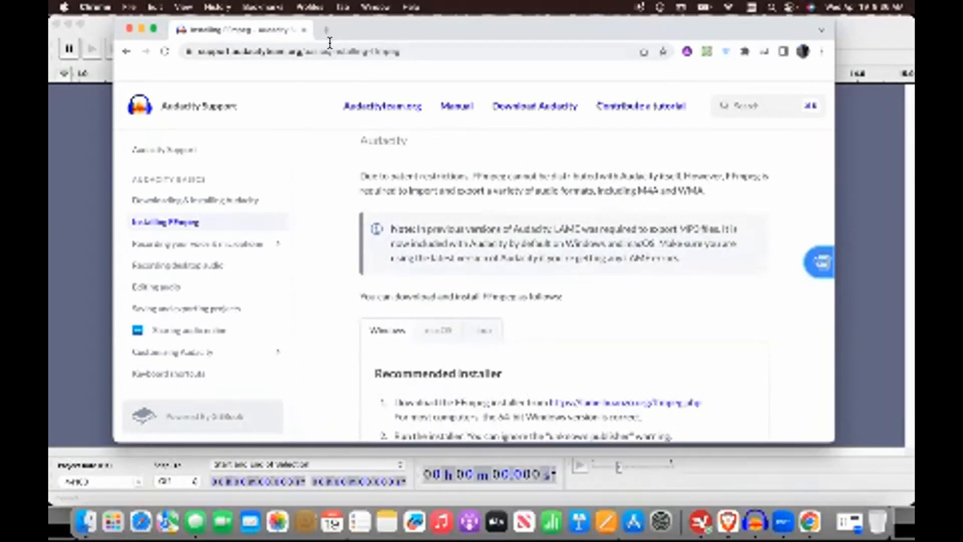
scroll(440, 214, down, 1)
scroll(442, 217, up, 3)
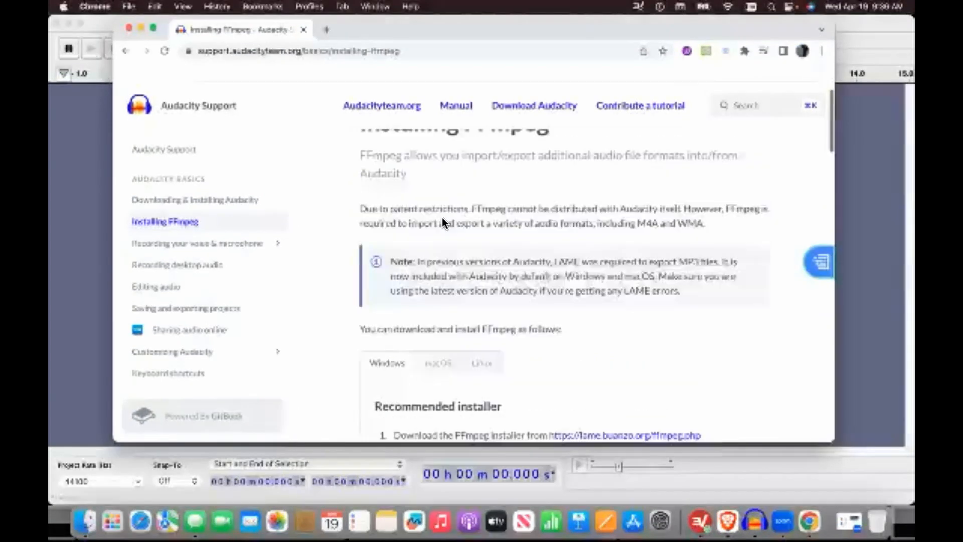
scroll(441, 217, down, 1)
scroll(442, 218, down, 5)
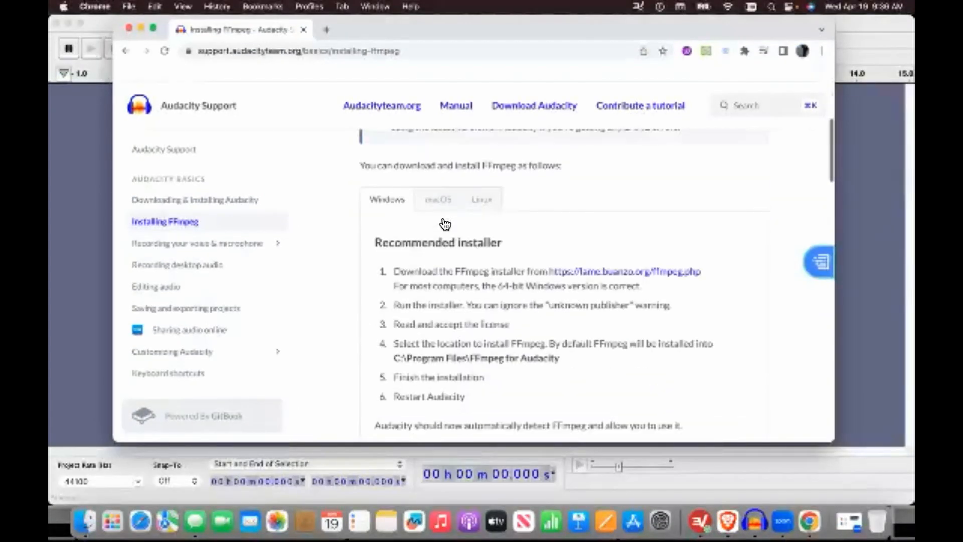
scroll(442, 218, up, 1)
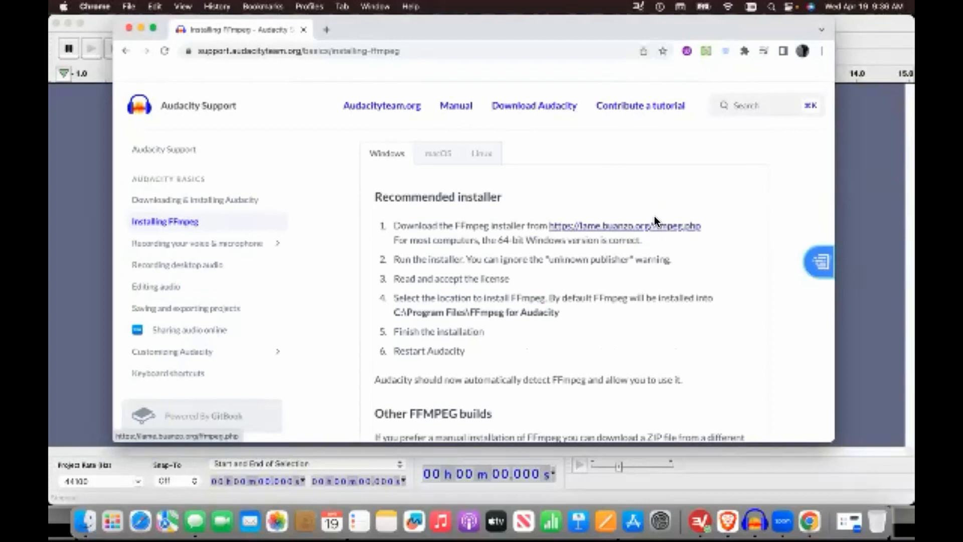
click(439, 154)
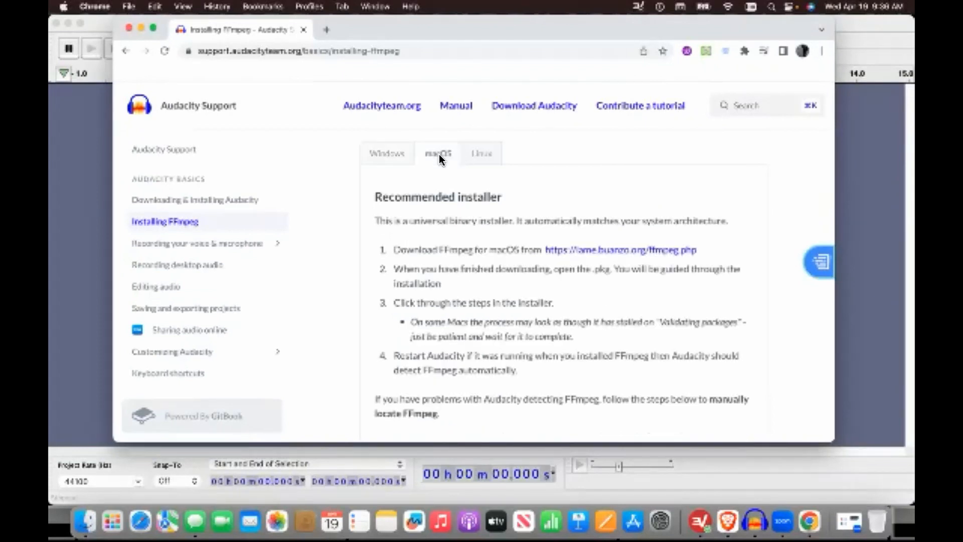
click(401, 154)
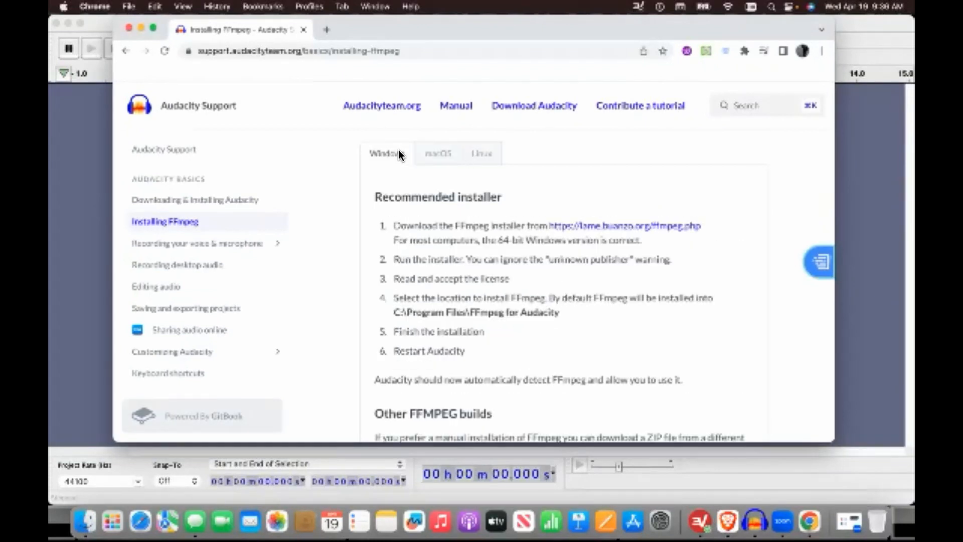
click(644, 232)
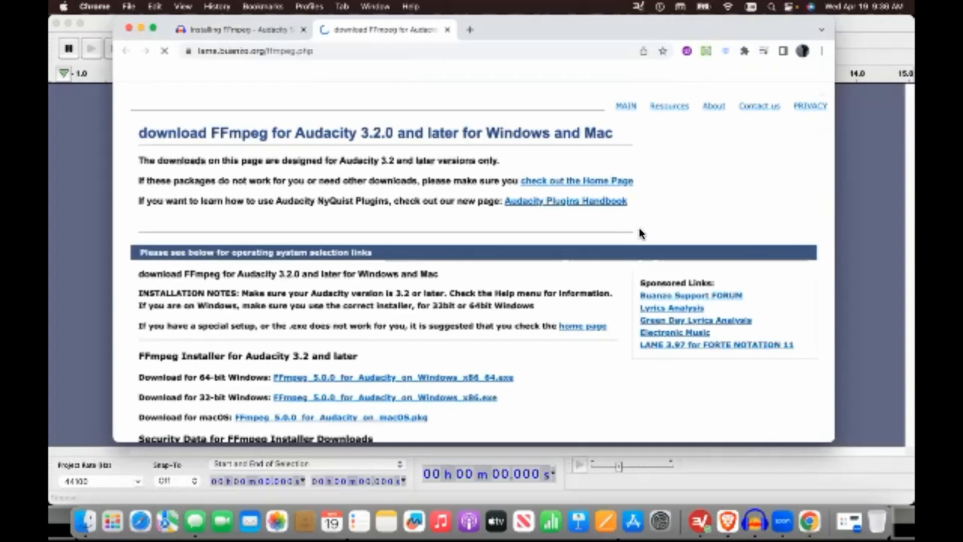
Download FFmpeg_5.0.0_for_Audacity_on_macOS.pkg and set the package to open when the download is done.
scroll(367, 246, down, 5)
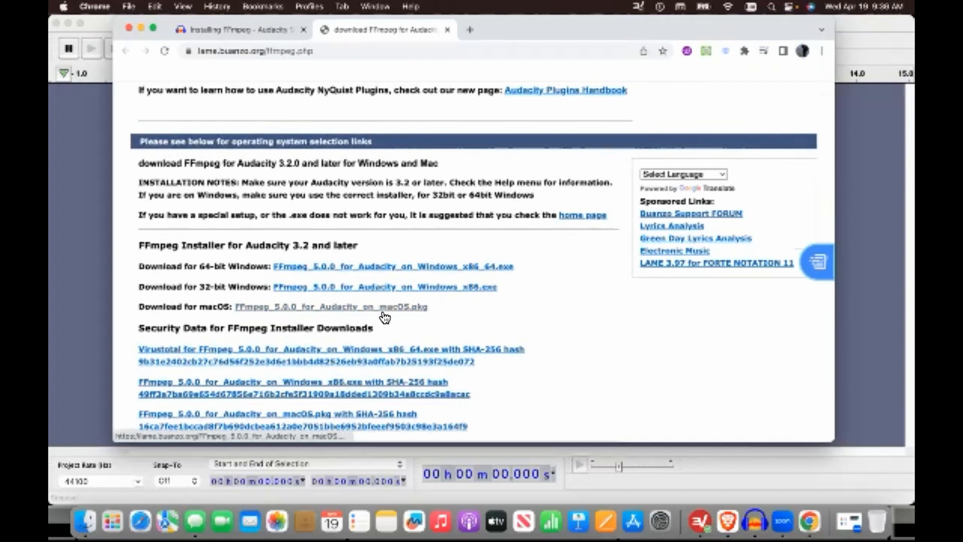
scroll(392, 281, down, 8)
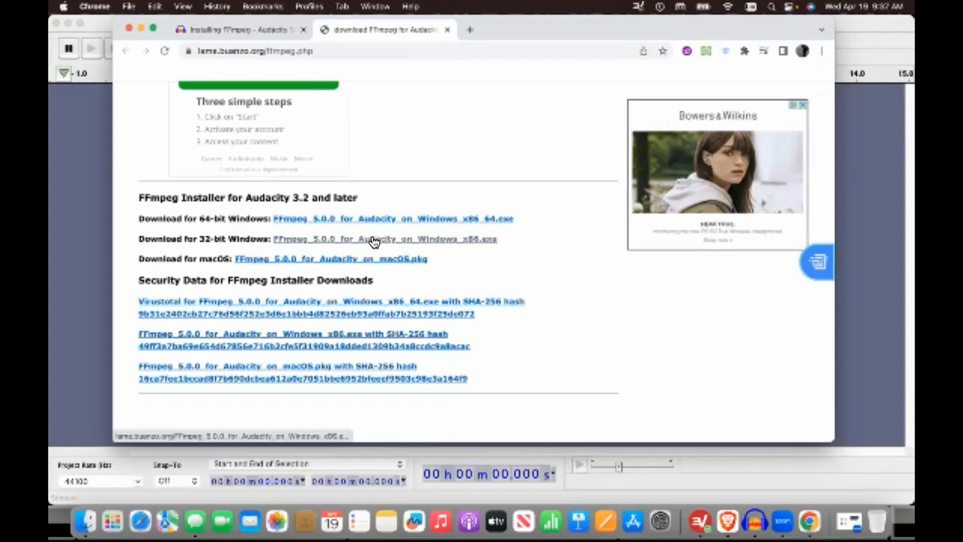
click(358, 263)
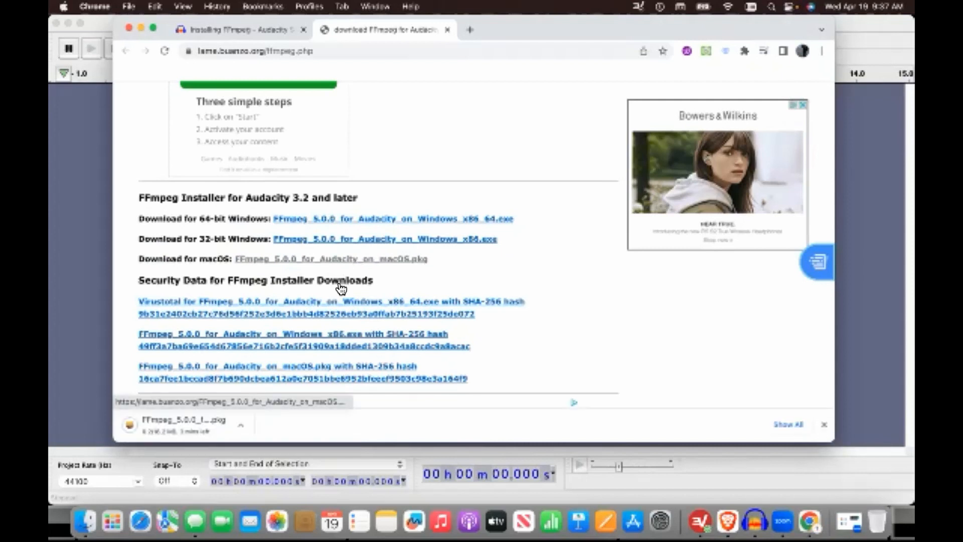
click(240, 424)
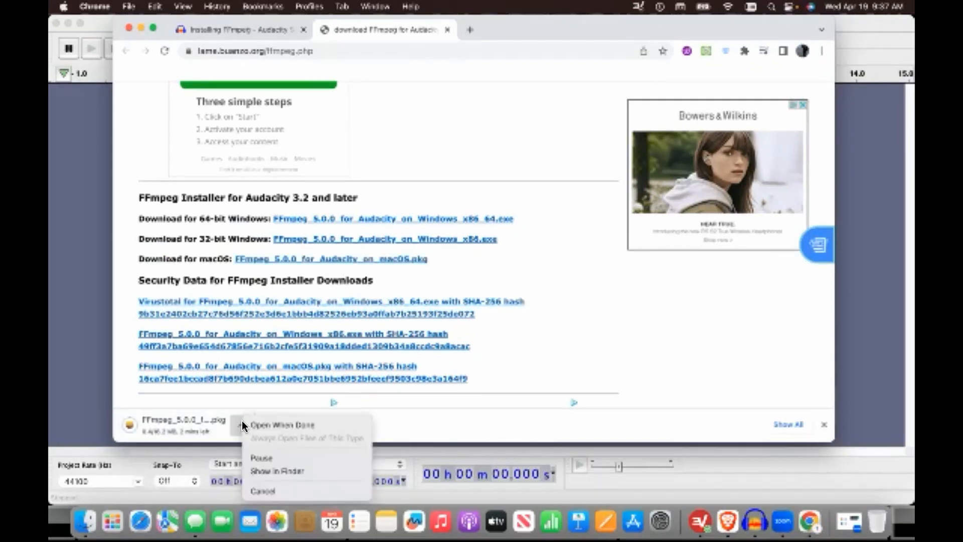
click(271, 425)
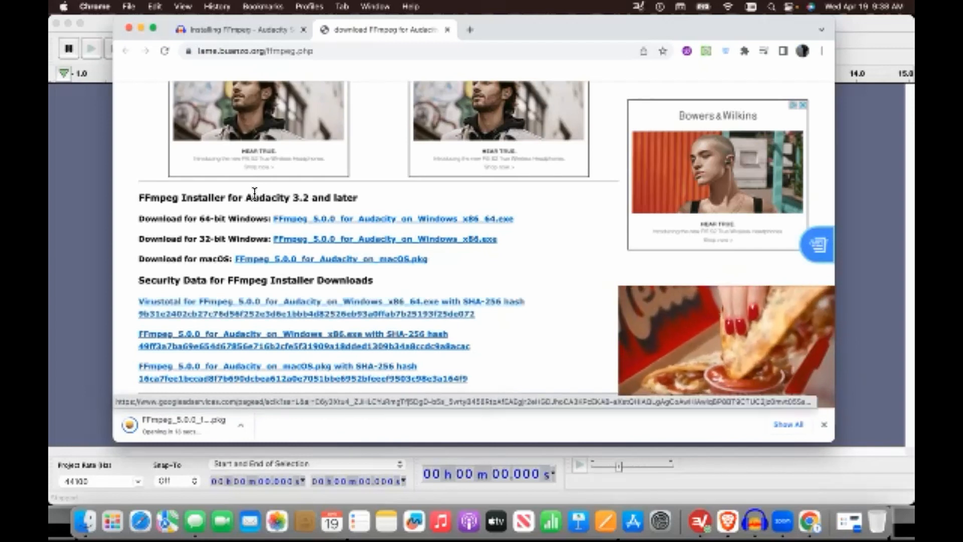
Look over the rest of the FFmpeg download page, return to the Installing FFmpeg guide, and minimize the browser window.
scroll(256, 197, down, 5)
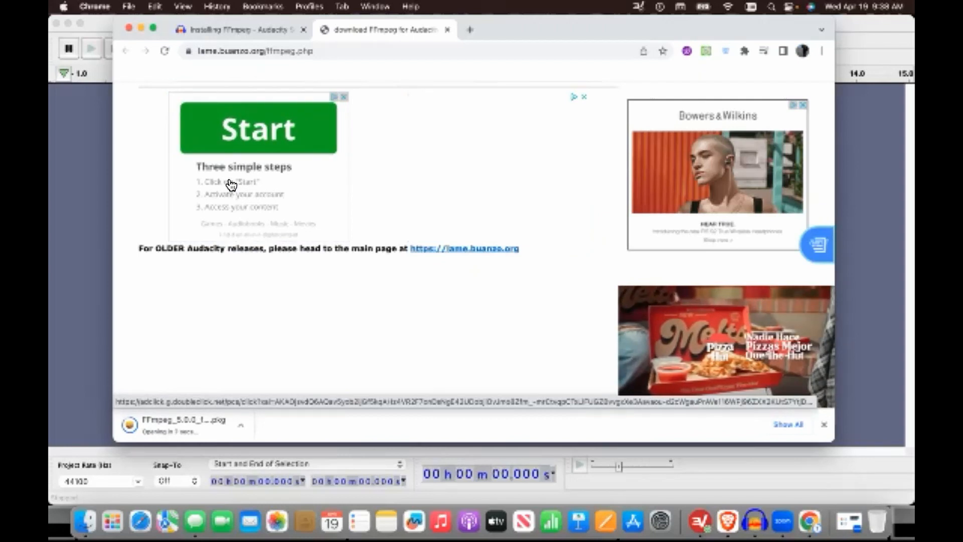
click(263, 30)
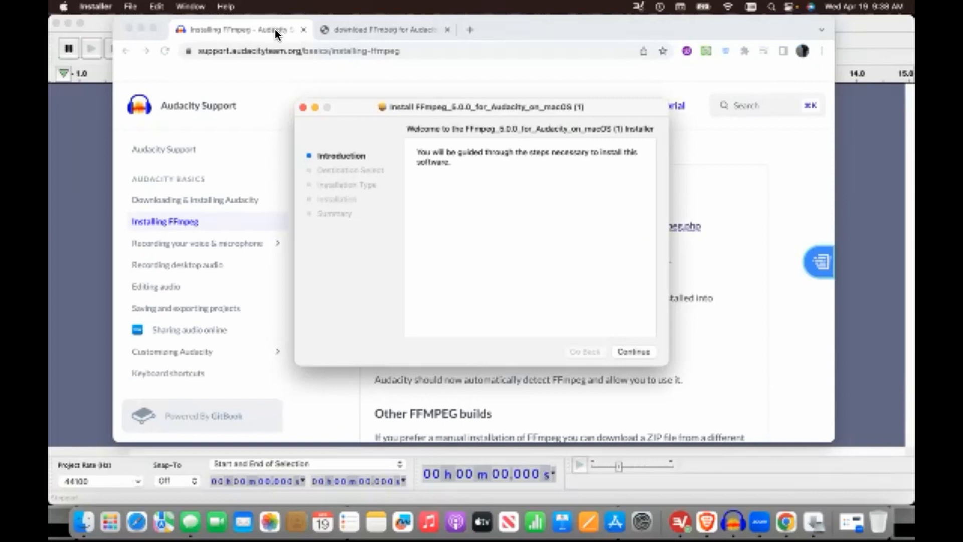
click(140, 28)
Run the standard FFmpeg installation on Macintosh HD, authorizing it with the account password, and keep the installer package when closing.
click(638, 351)
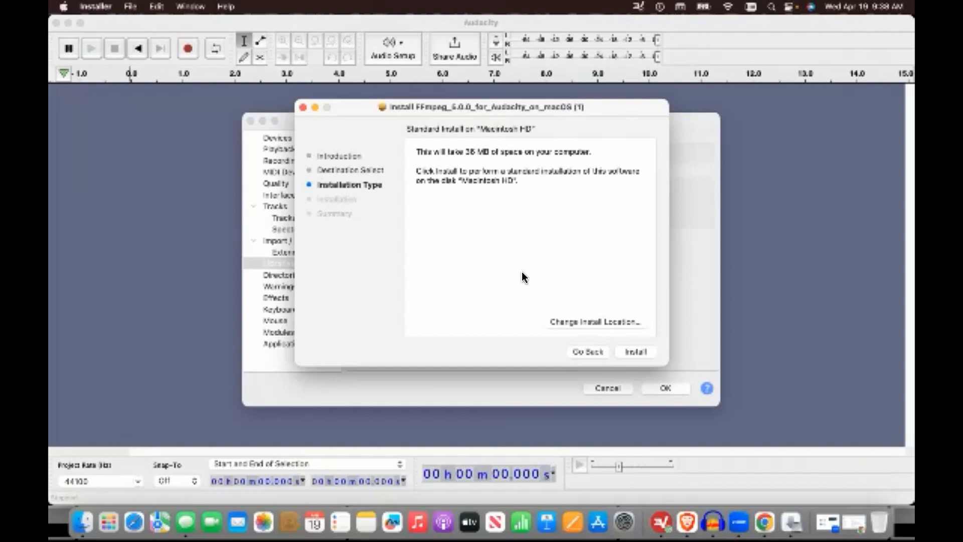
click(596, 351)
click(625, 351)
click(631, 355)
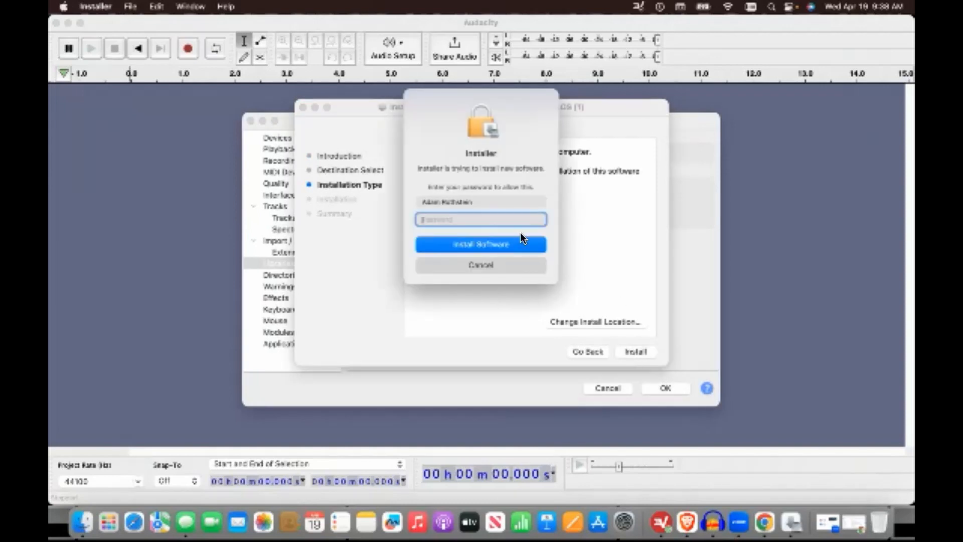
text(••••••••••••)
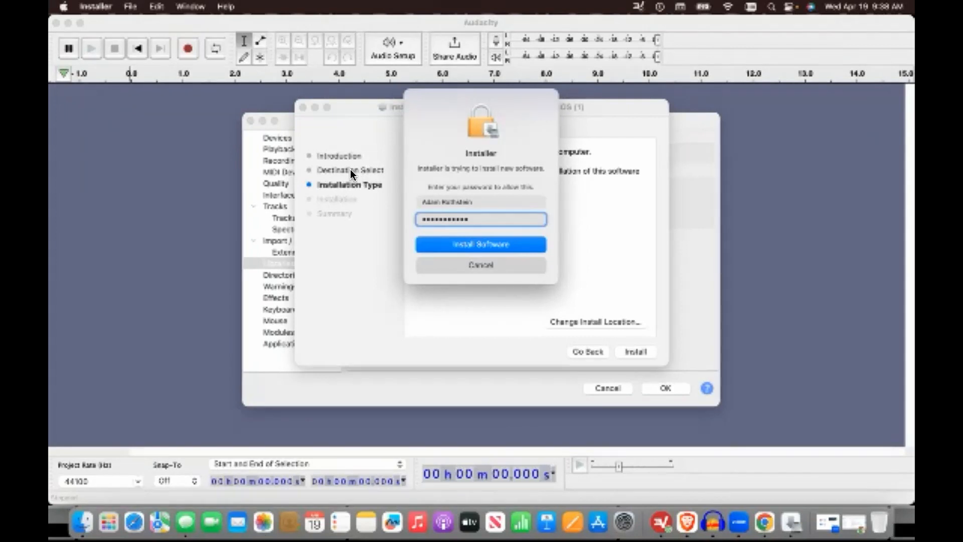
click(484, 244)
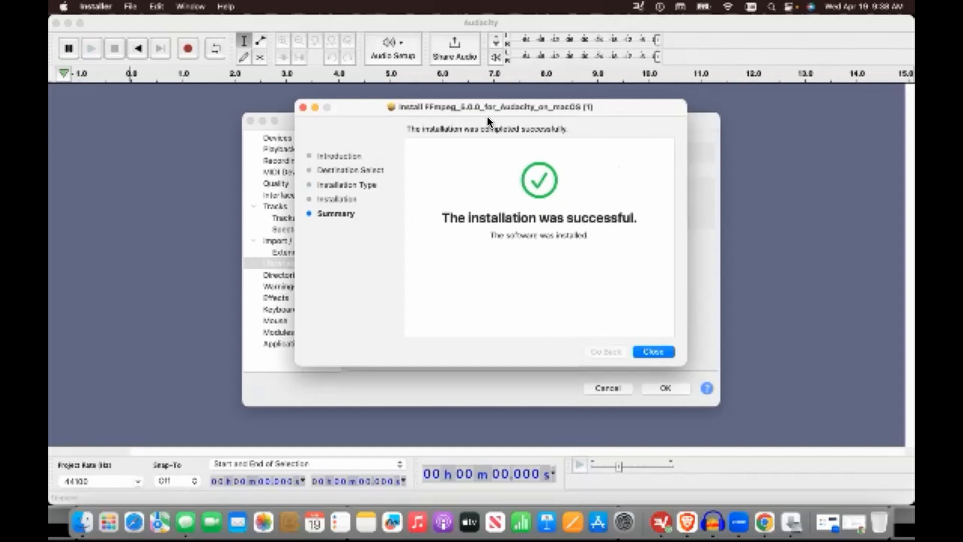
click(654, 352)
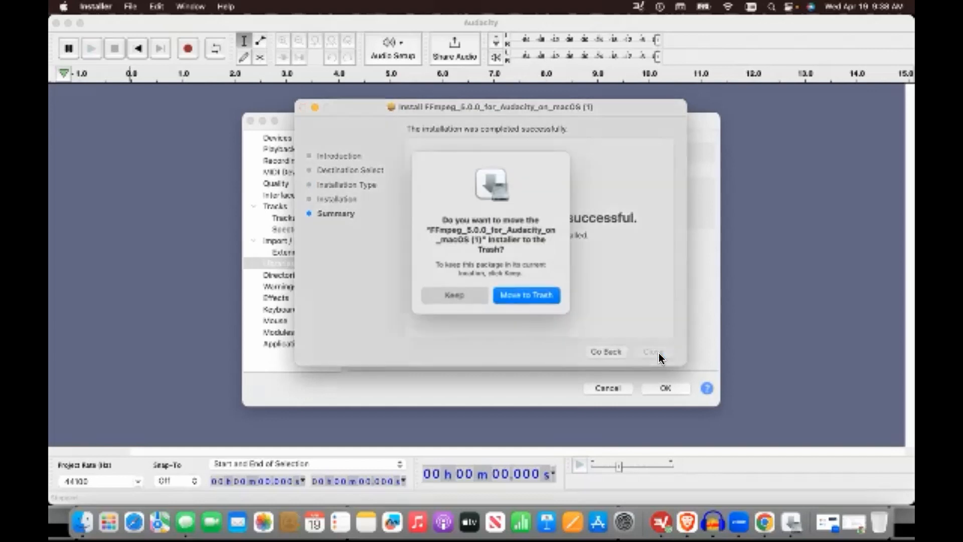
click(453, 294)
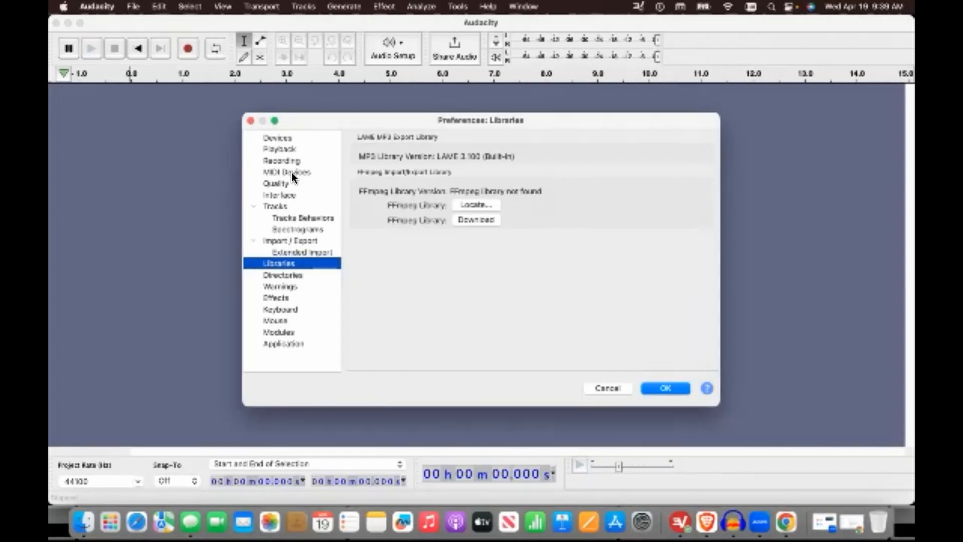
Close and reopen Audacity's preferences to check the FFmpeg library version under Libraries, and close them again.
click(250, 121)
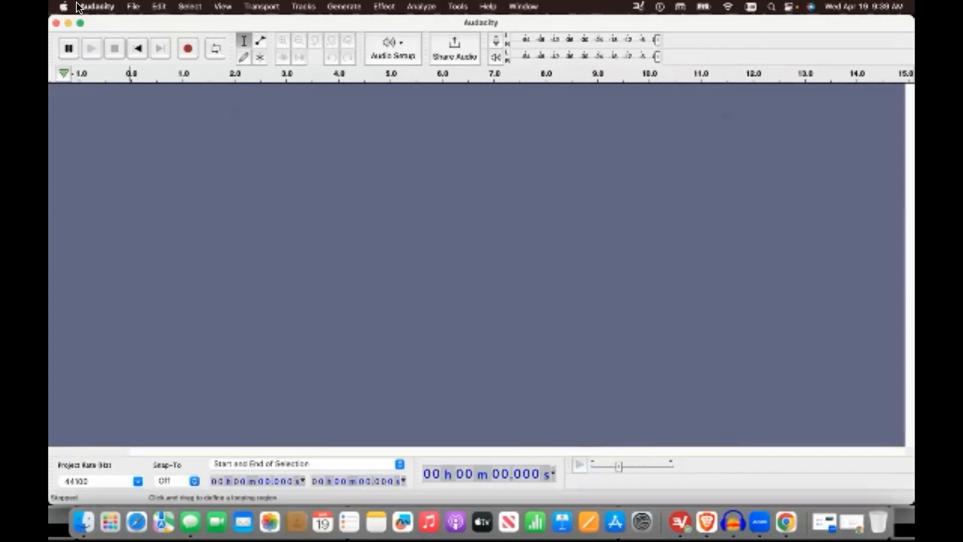
click(99, 8)
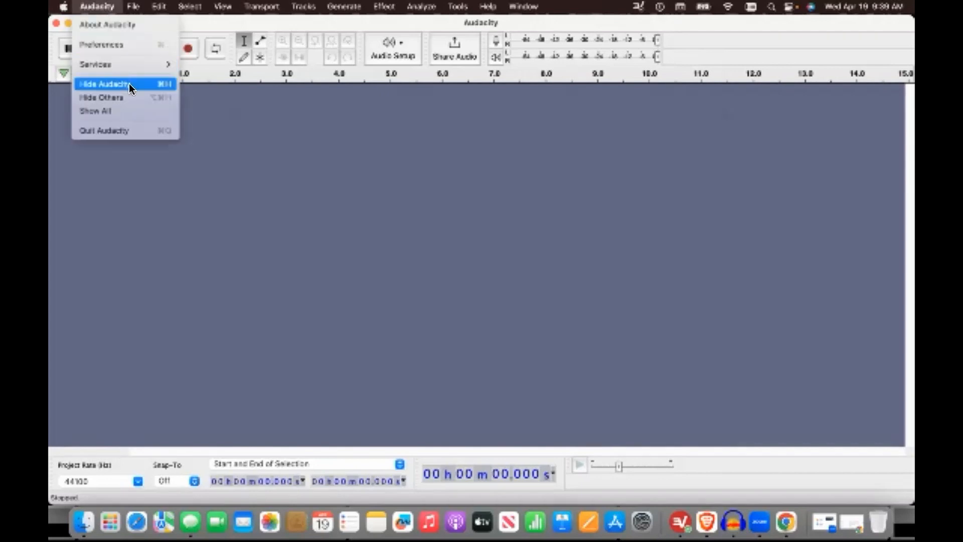
click(124, 45)
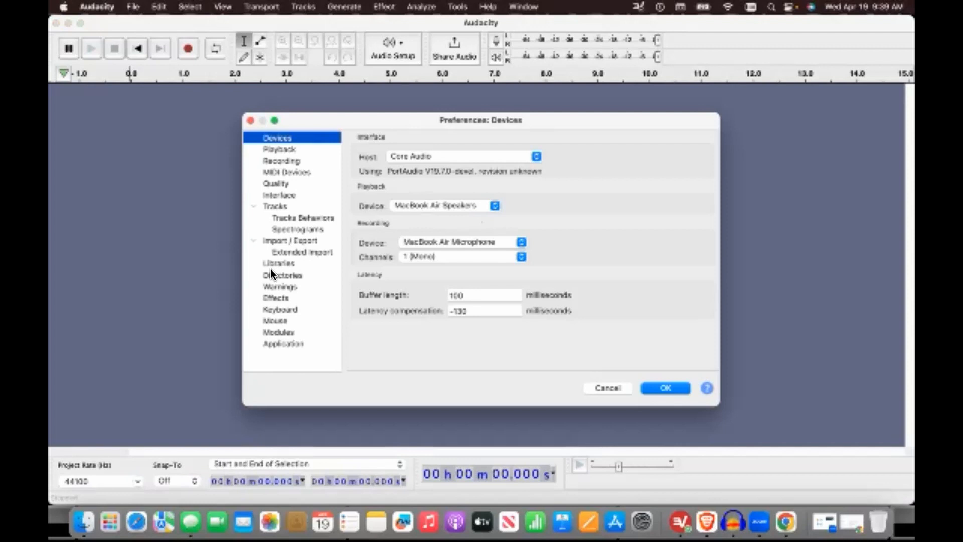
click(275, 264)
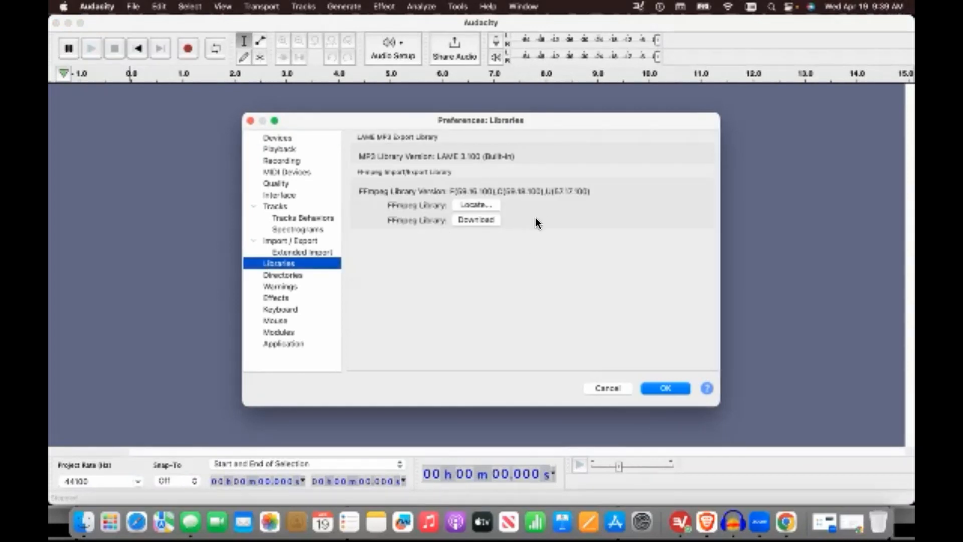
click(252, 121)
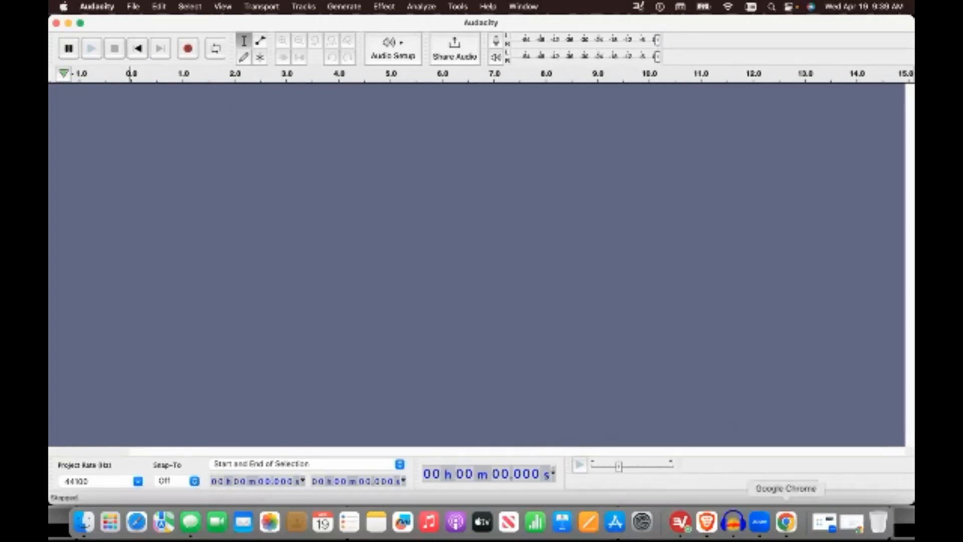
click(84, 522)
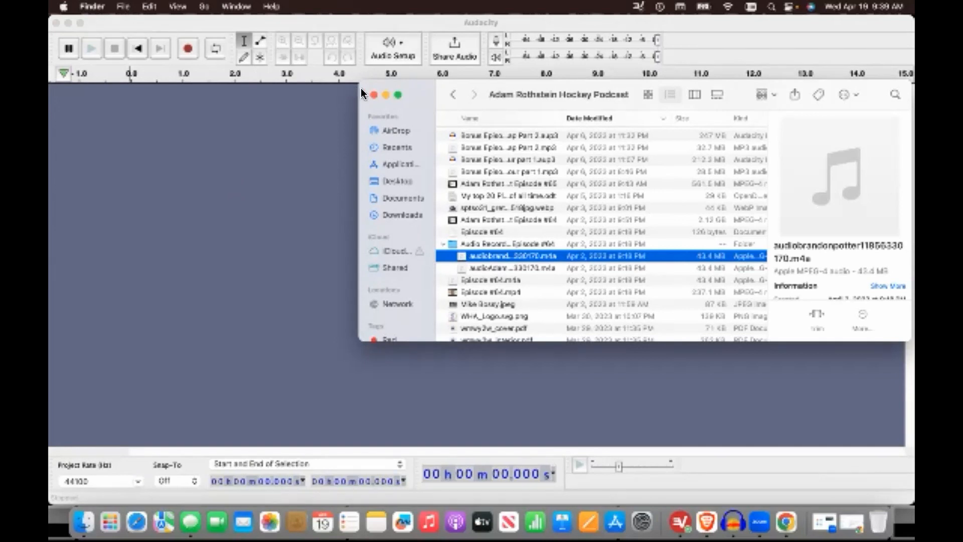
click(372, 95)
click(167, 189)
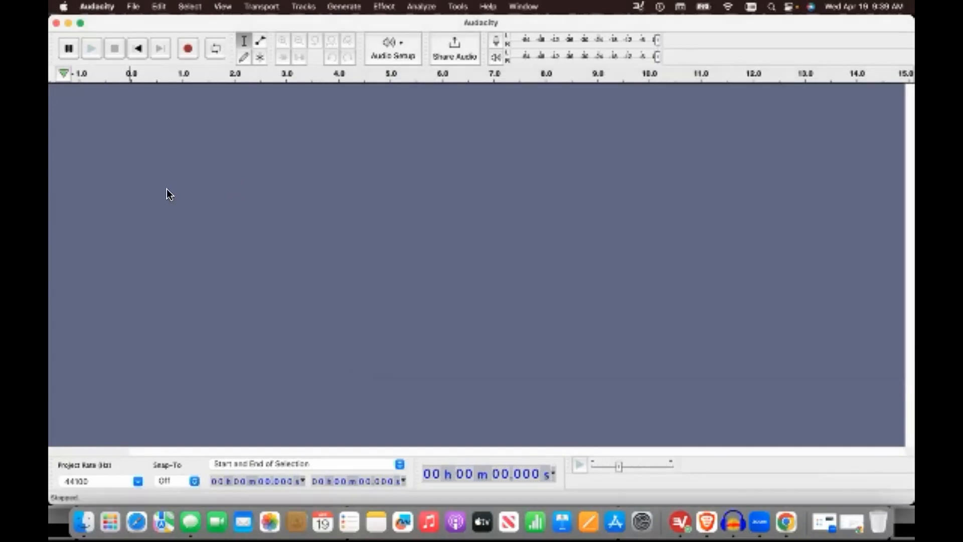
Import the first M4A recording from the episode #64 audio record folder as audio.
click(125, 6)
mouse_move(175, 118)
click(254, 121)
click(465, 148)
click(663, 323)
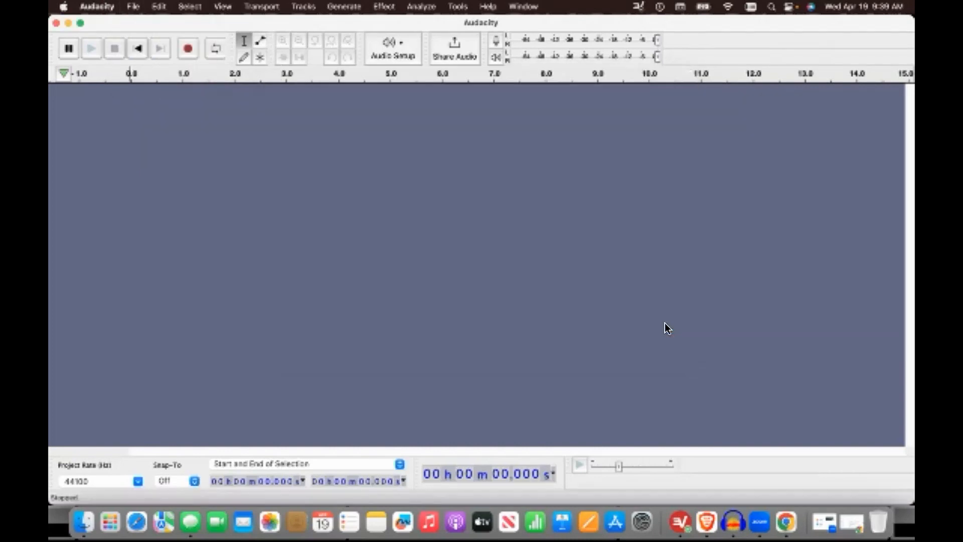